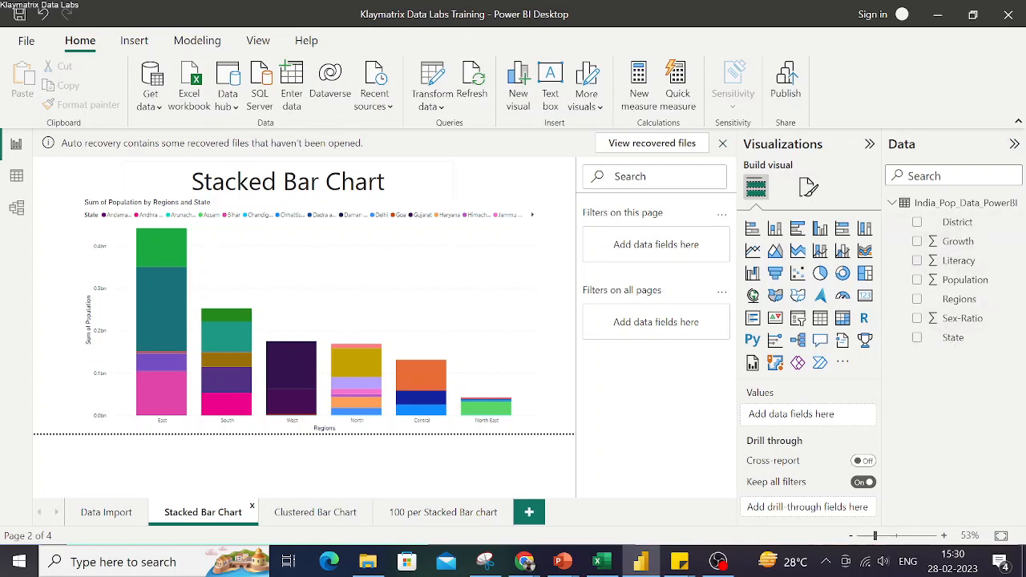
- Examine the columns and rows of the India_Pop_Data_PowerBI table in Data view, and return to the report view
click(16, 175)
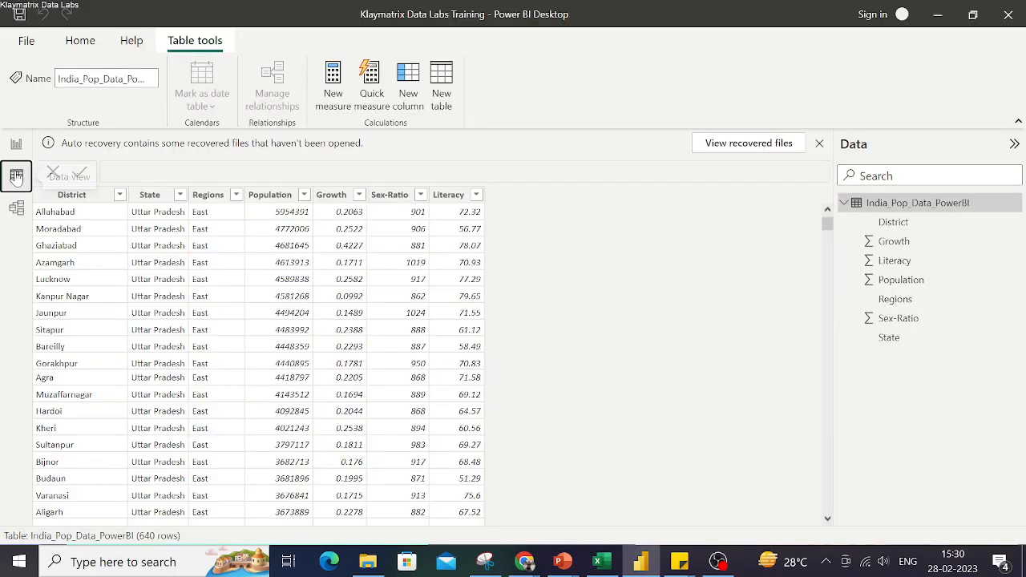
click(94, 210)
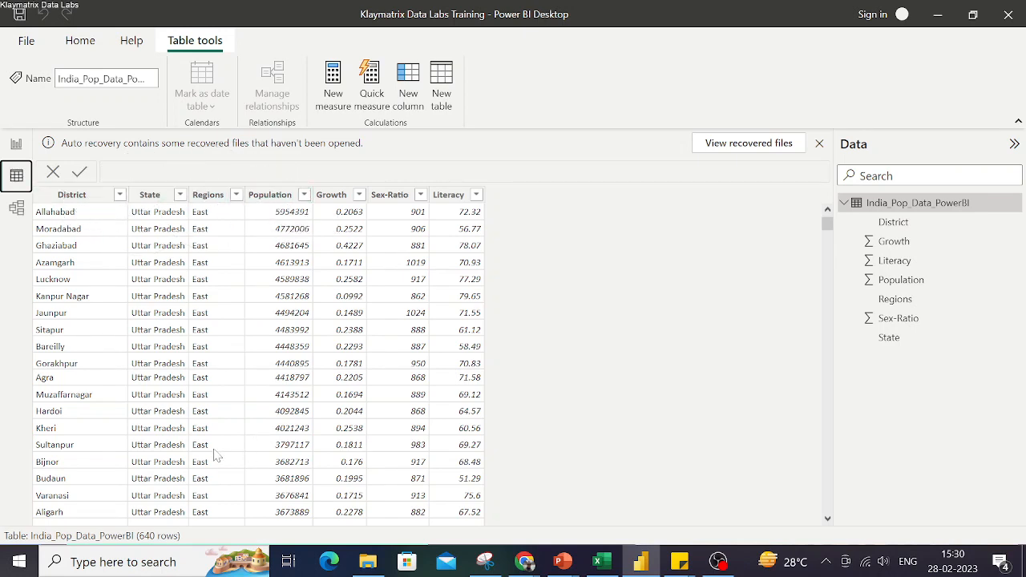
click(17, 143)
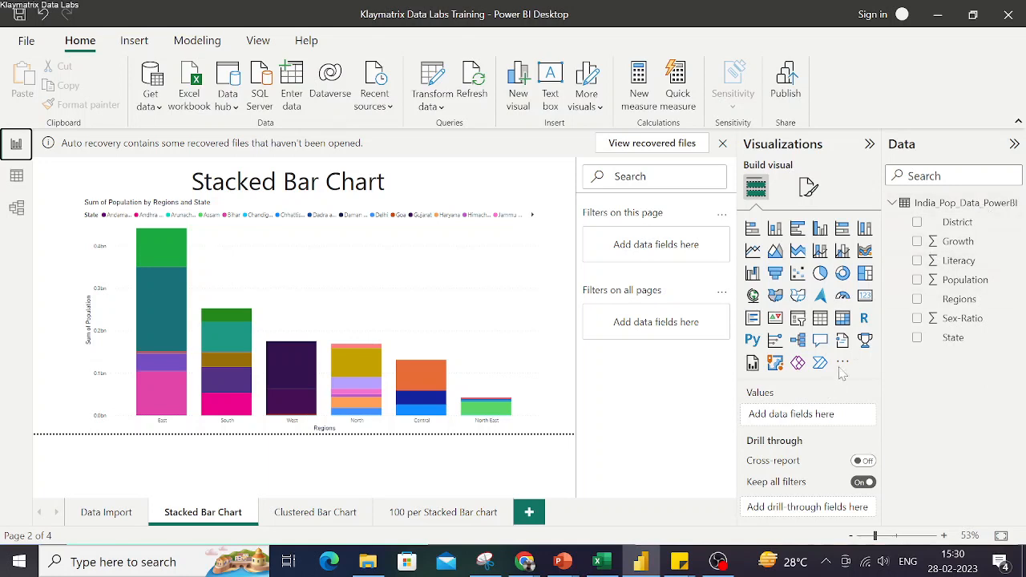
- Compare the stacked bar and stacked column types on the Stacked Bar Chart page's population visual, ending with the stacked bar chart
click(388, 309)
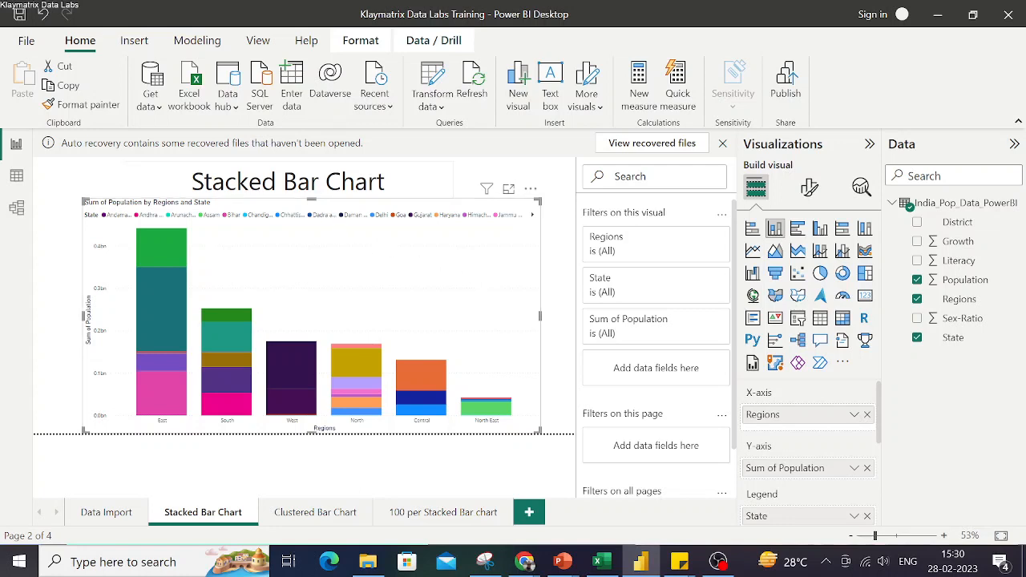
click(752, 230)
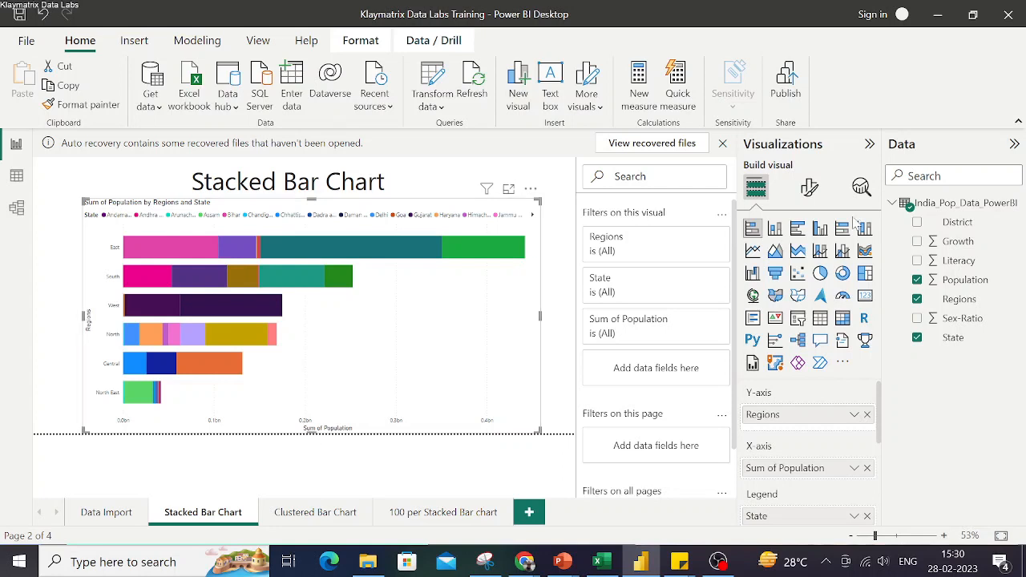
click(774, 230)
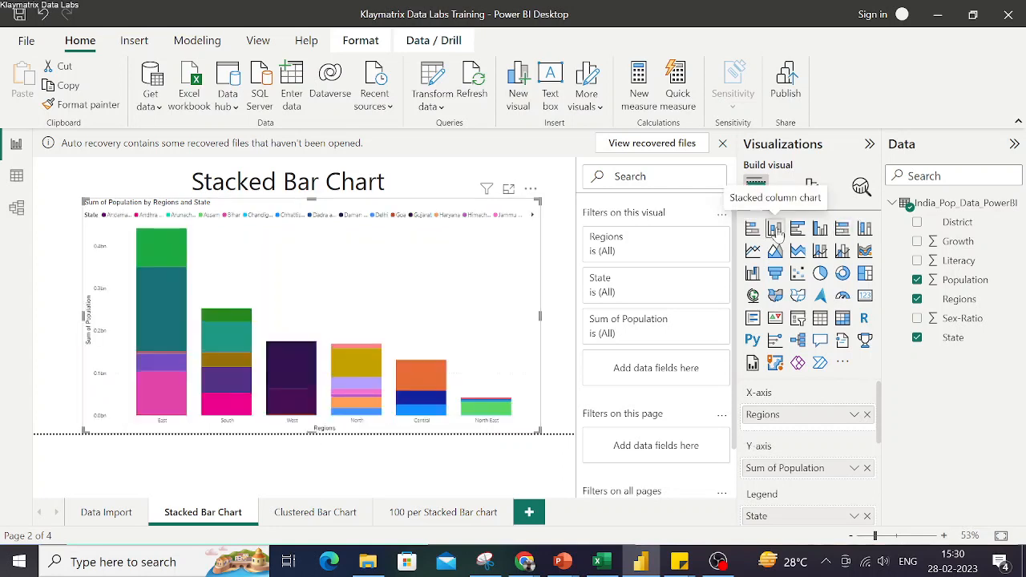
click(751, 229)
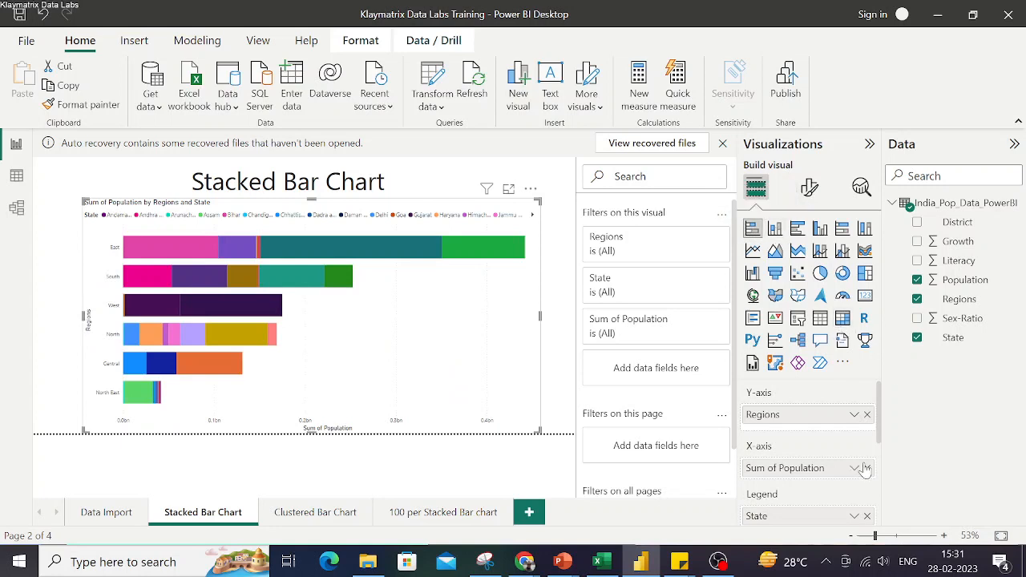
- Remove State from the stacked bar chart's legend, undo the removal, and deselect the visual
click(866, 517)
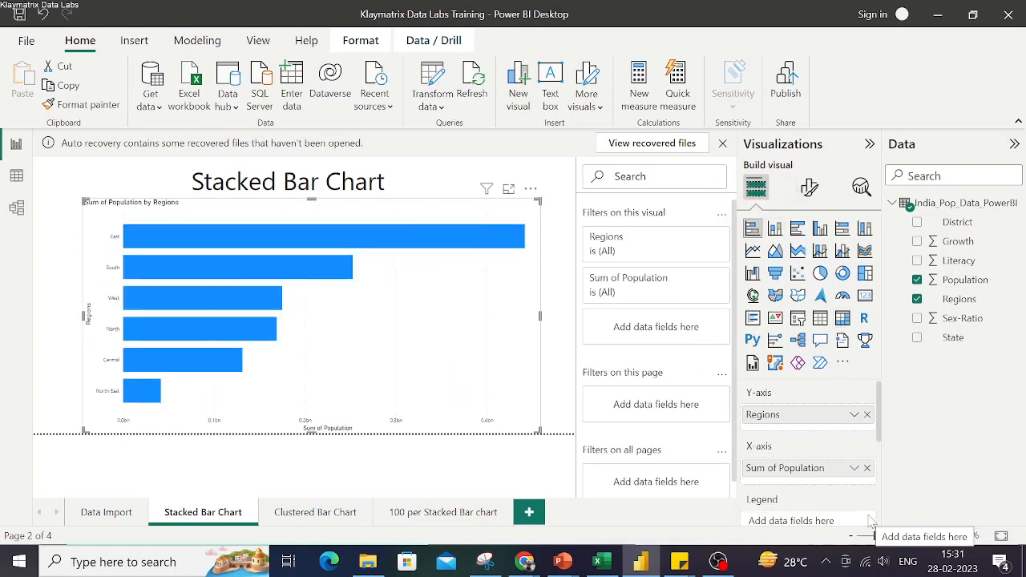
key(ctrl+z)
click(423, 475)
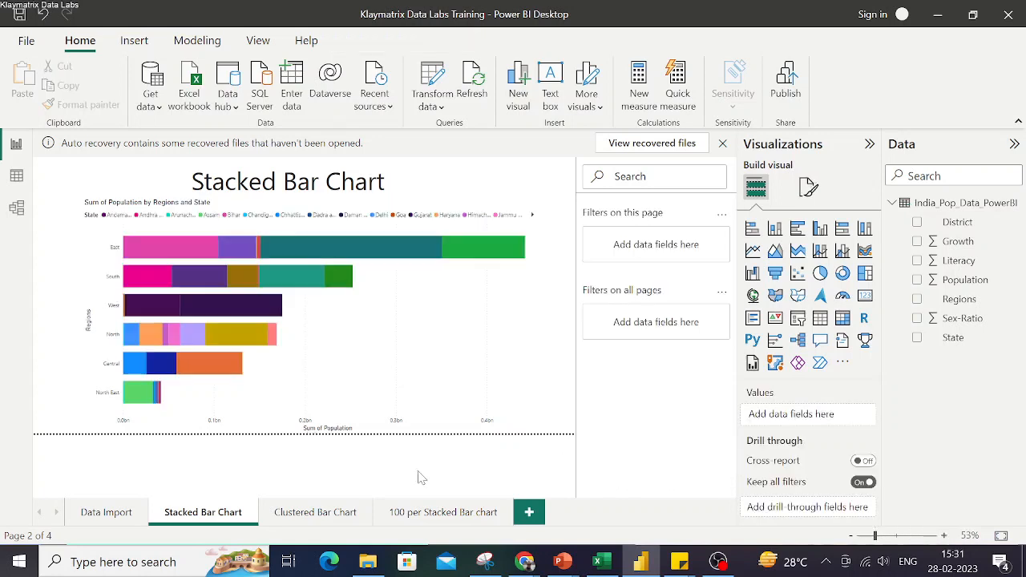
- Try 100% stacked bar and clustered bar types on the Stacked Bar Chart page's visual, and convert it to a clustered column chart
click(315, 513)
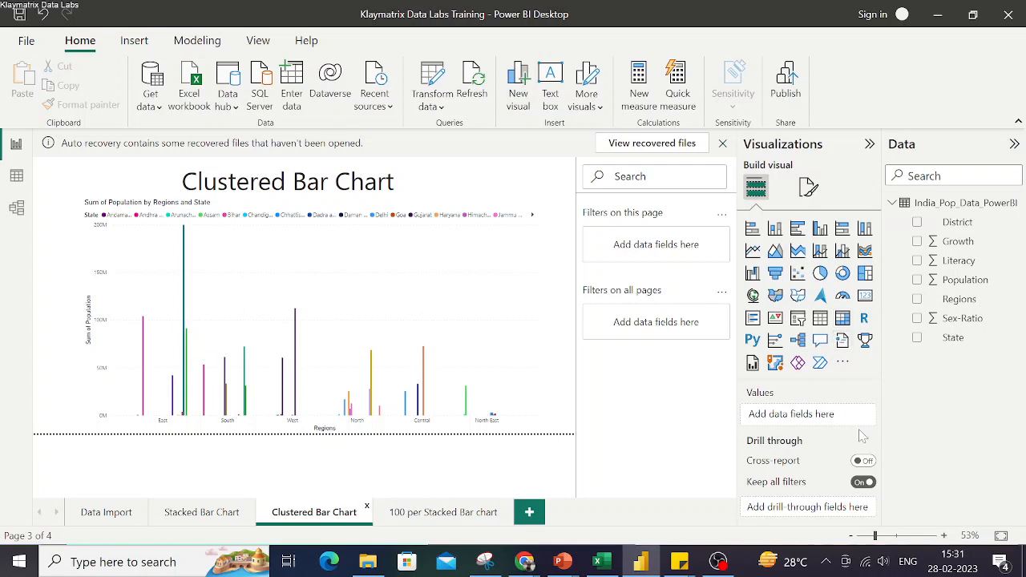
click(194, 513)
click(377, 338)
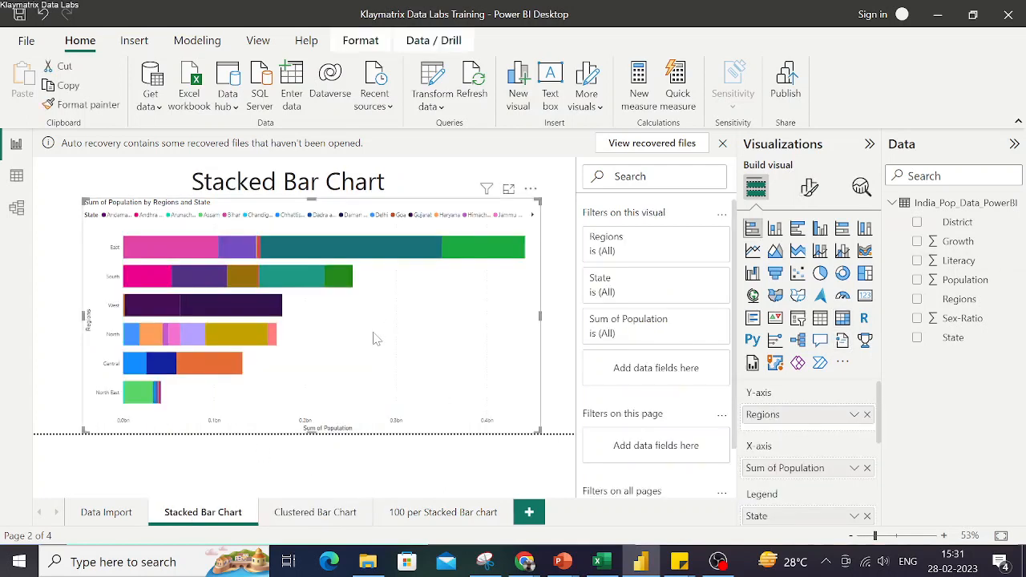
click(819, 230)
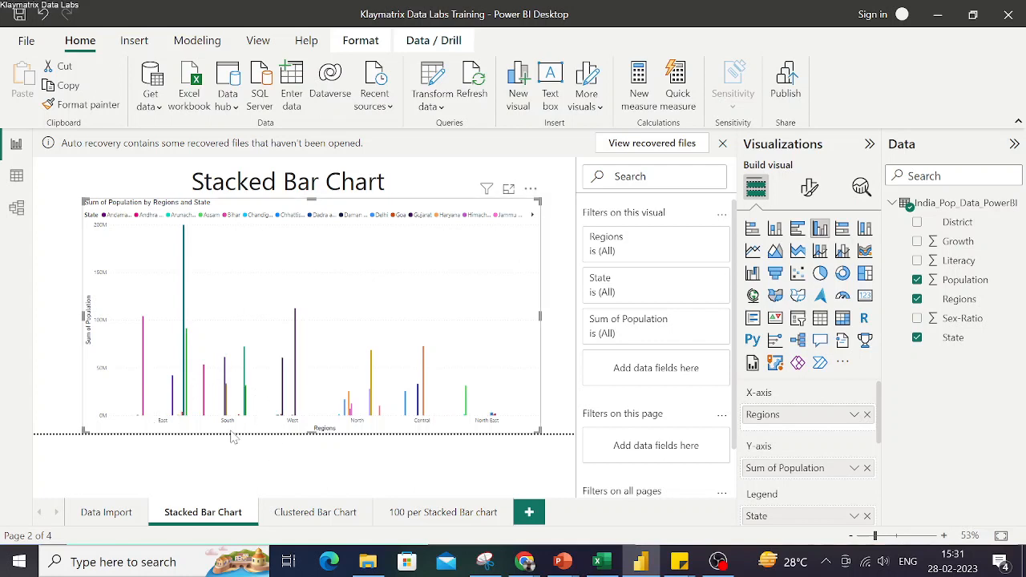
click(842, 230)
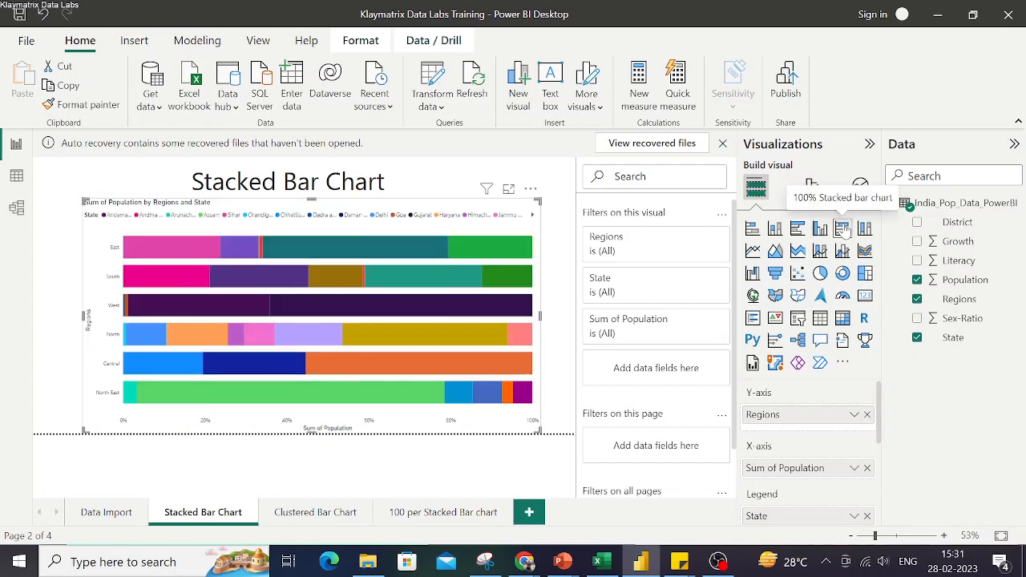
click(798, 230)
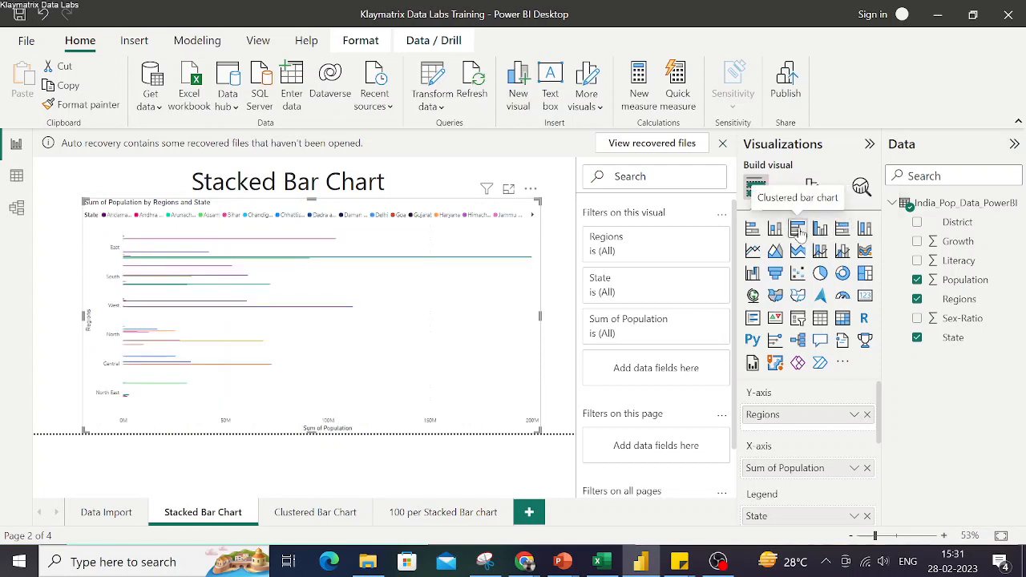
click(820, 230)
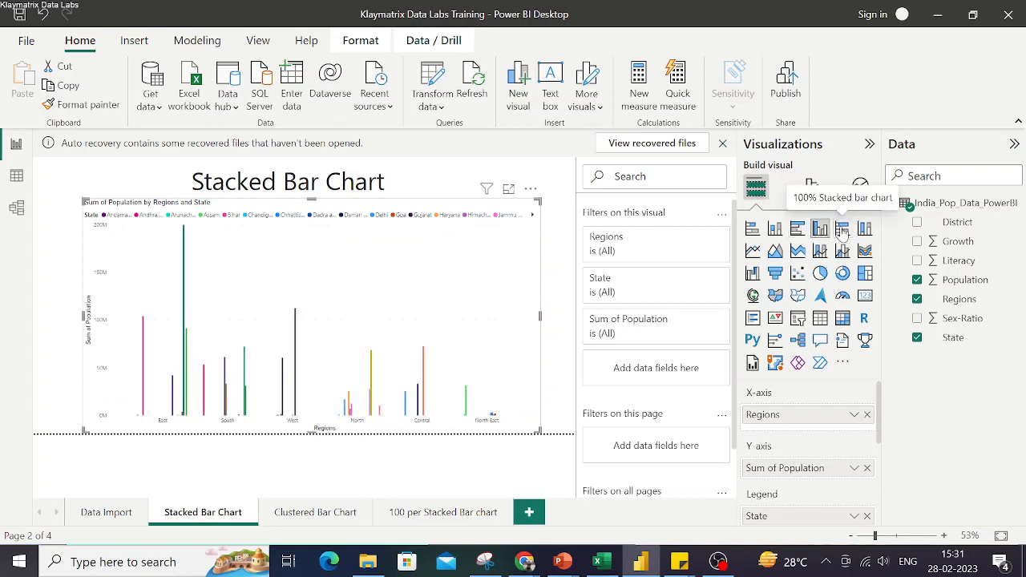
- Convert the population chart on the 100 per Stacked Bar chart page to a 100% stacked bar chart
click(288, 513)
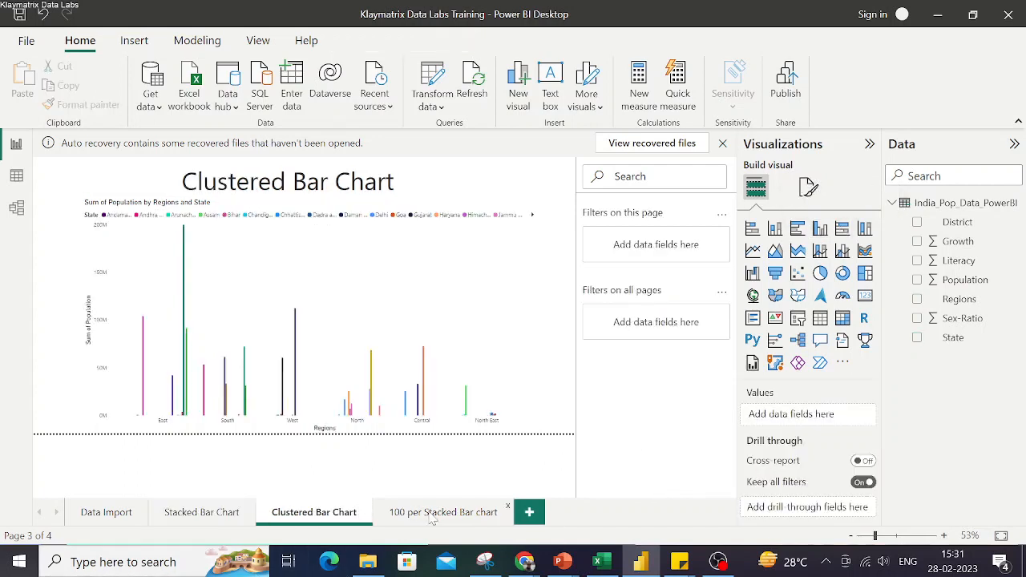
click(443, 512)
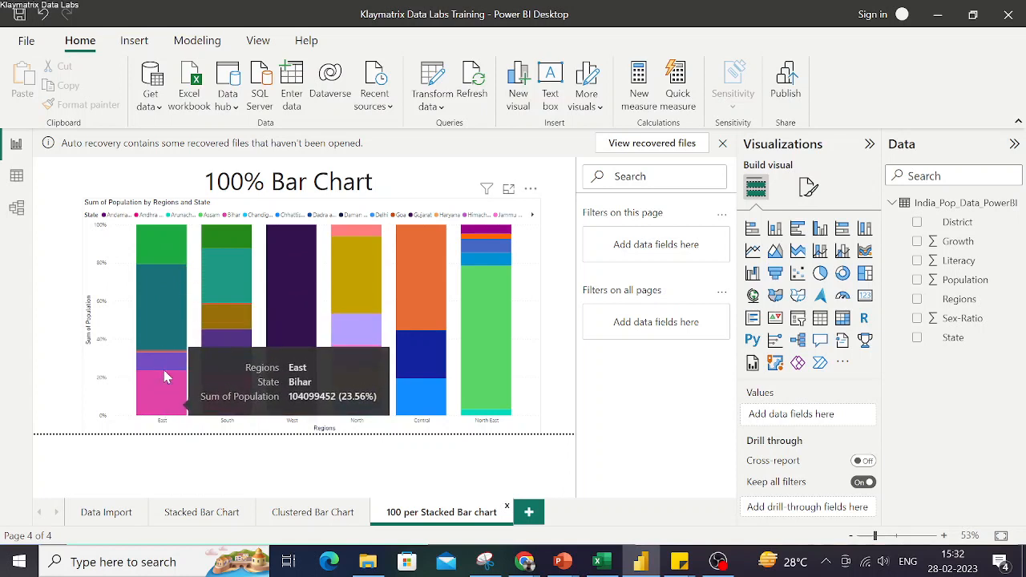
mouse_move(164, 255)
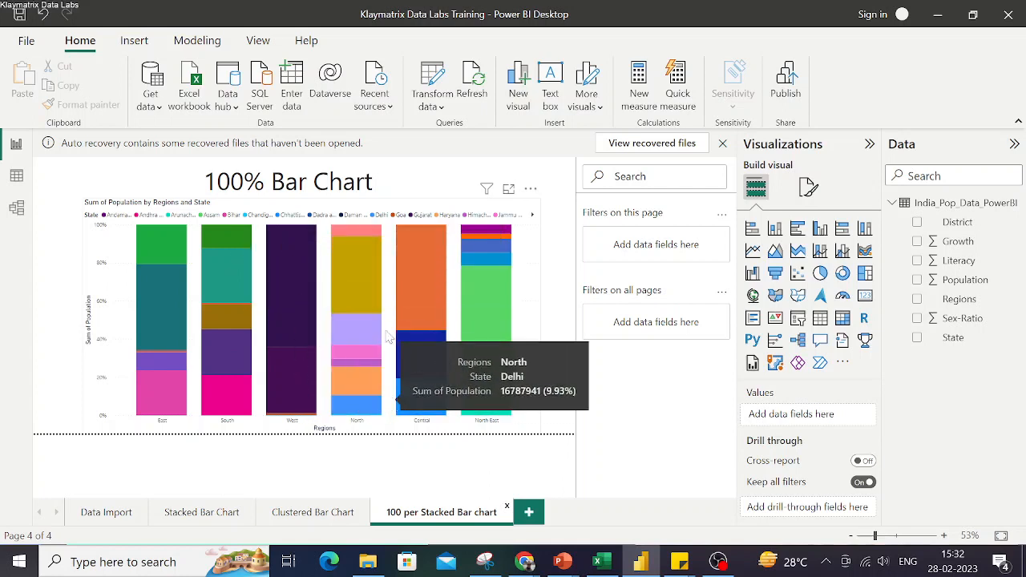
click(535, 292)
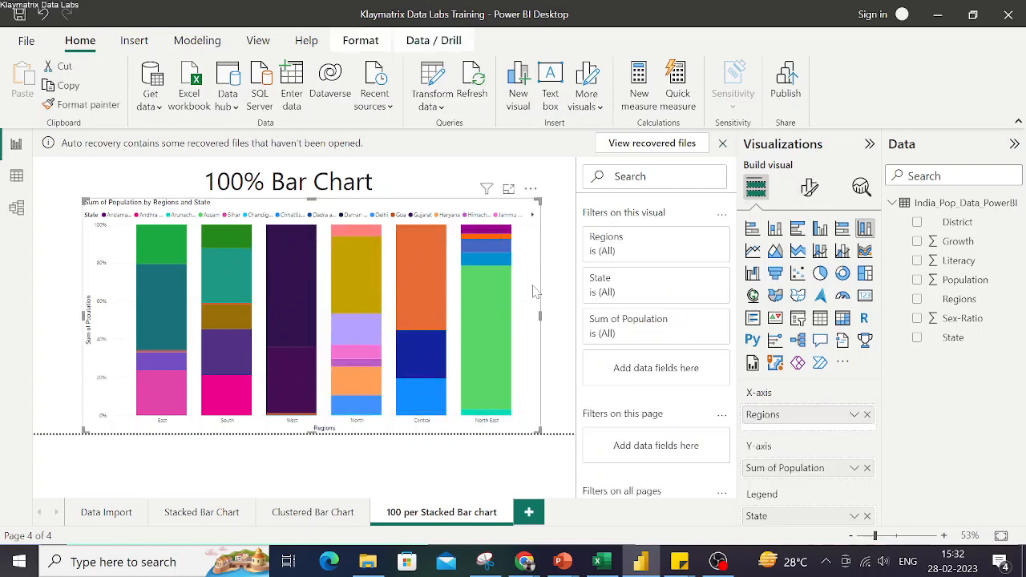
click(841, 230)
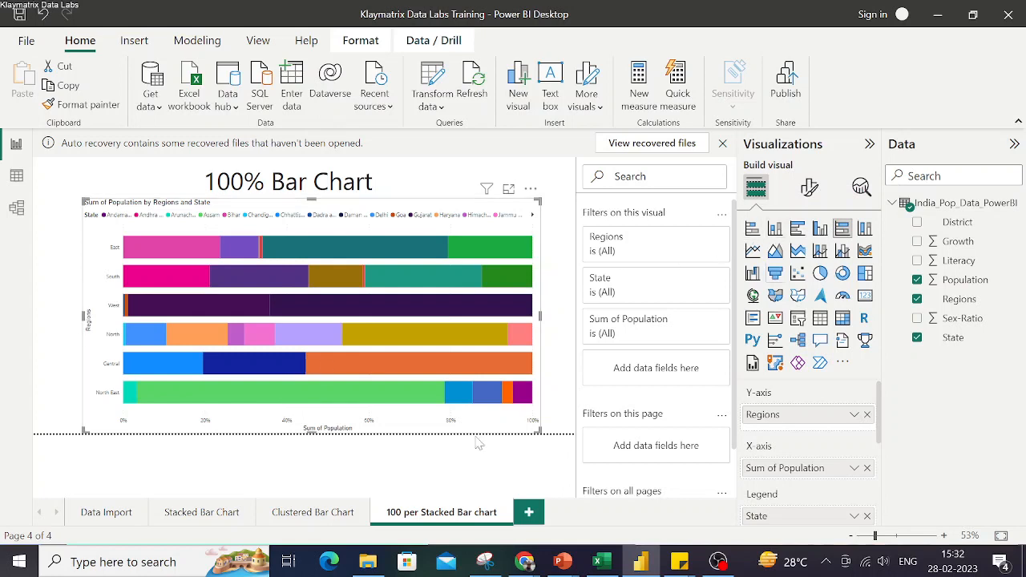
- Add a new report page, insert an empty stacked bar chart, and enlarge it to fill most of the page
click(528, 512)
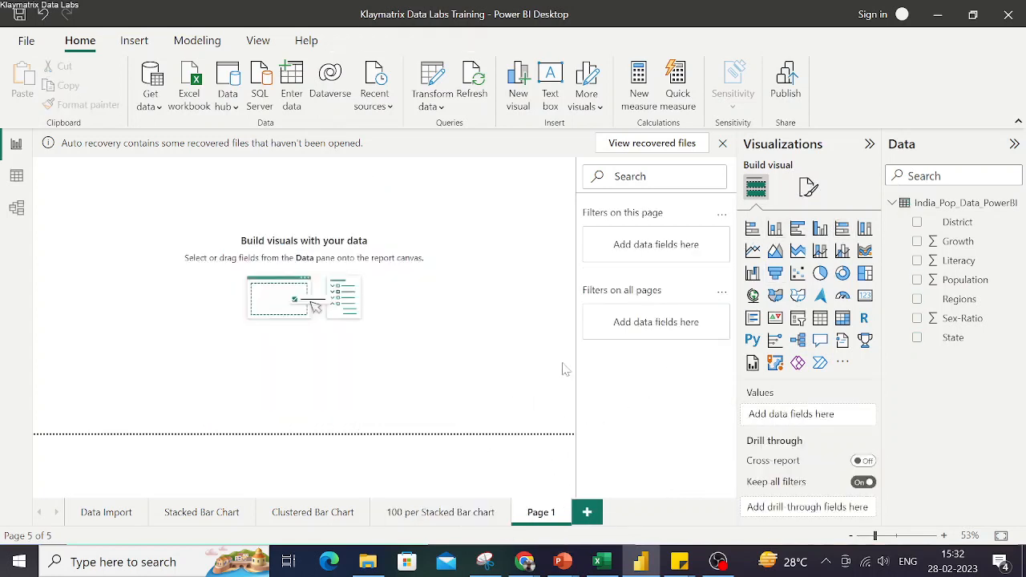
click(752, 230)
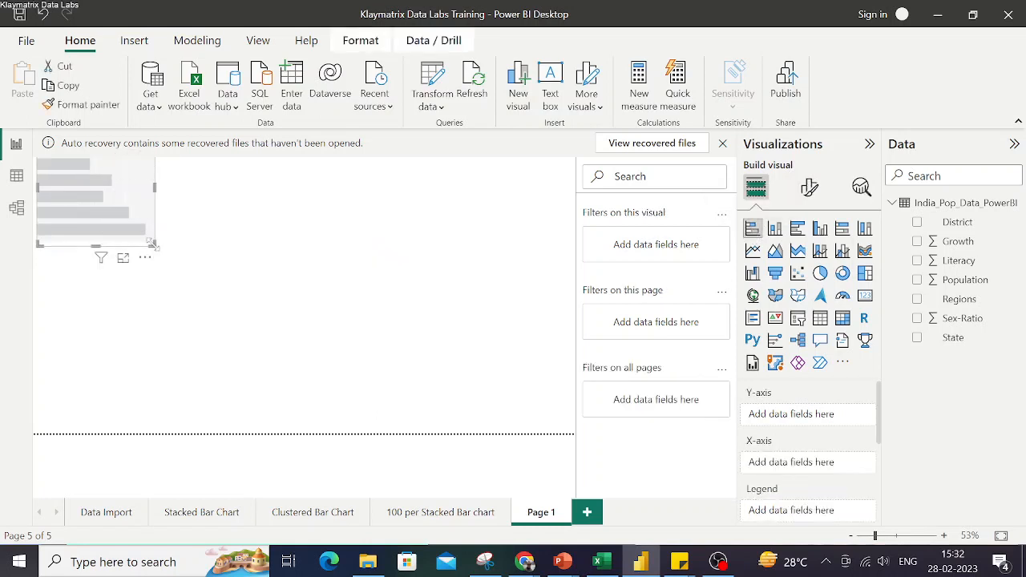
drag(152, 244, 429, 440)
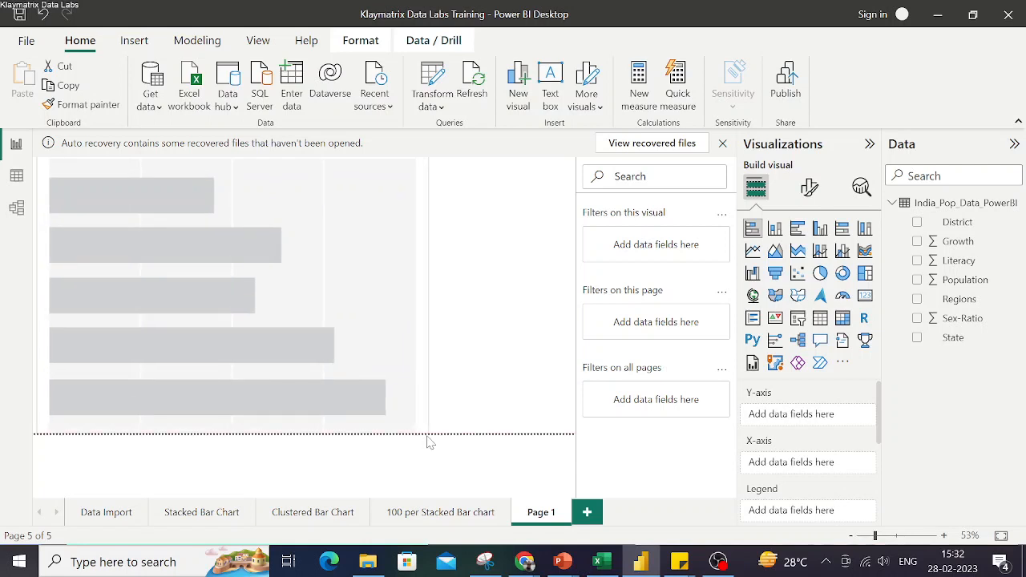
click(147, 249)
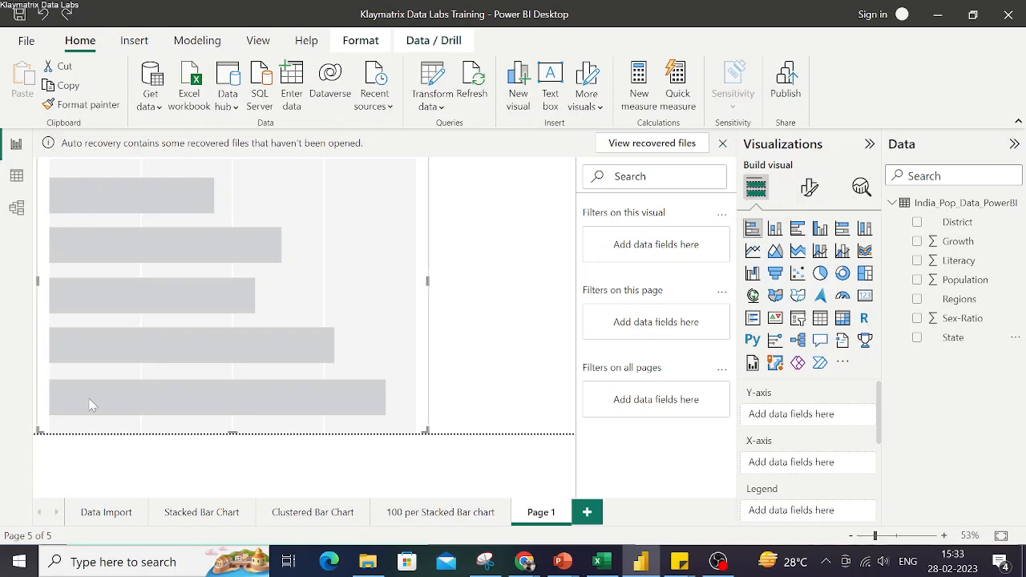
- Assign State to the new chart's Y-axis, Population to its X-axis, and Regions to its legend
click(927, 340)
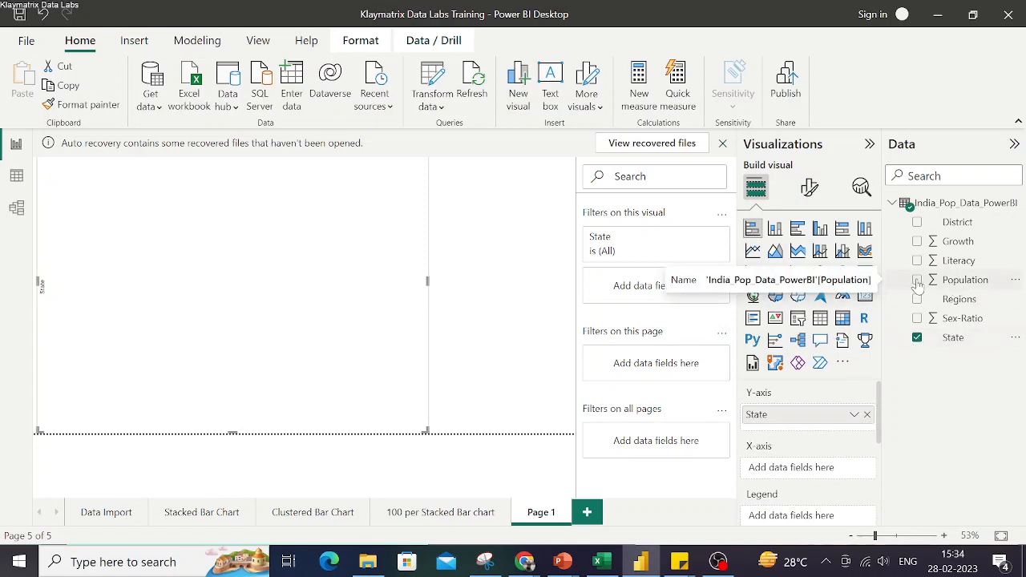
click(917, 281)
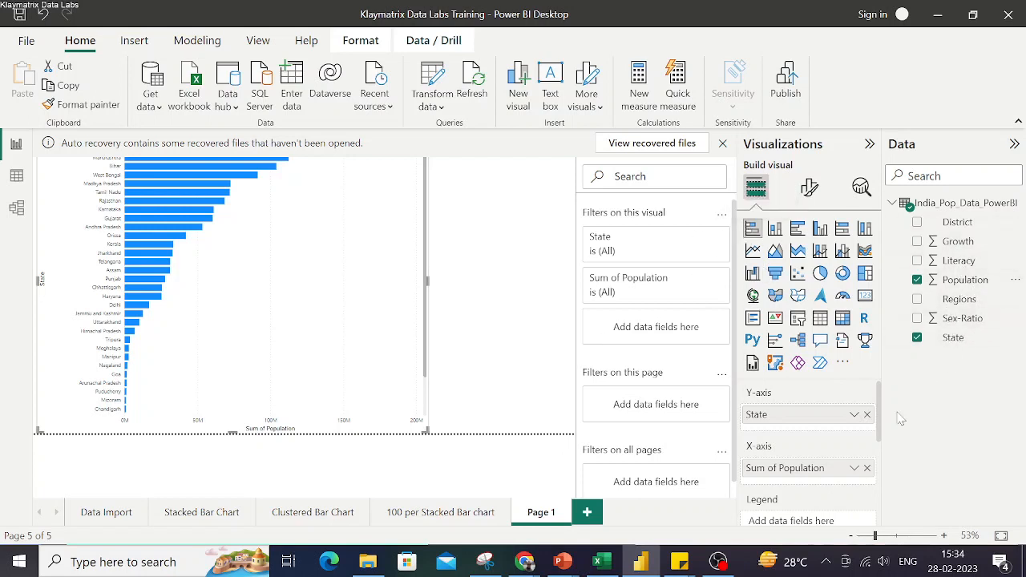
scroll(829, 445, down, 1)
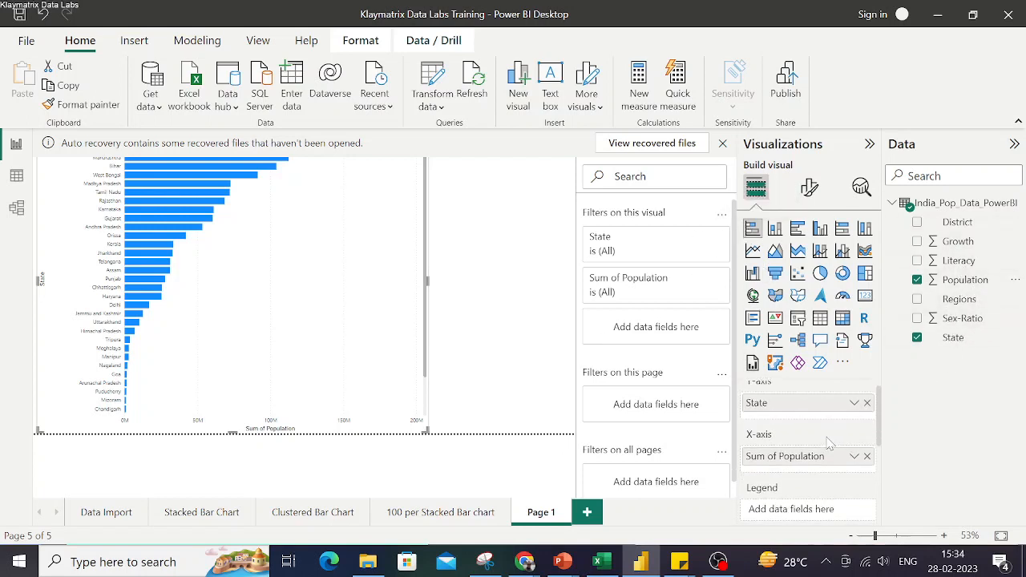
click(917, 299)
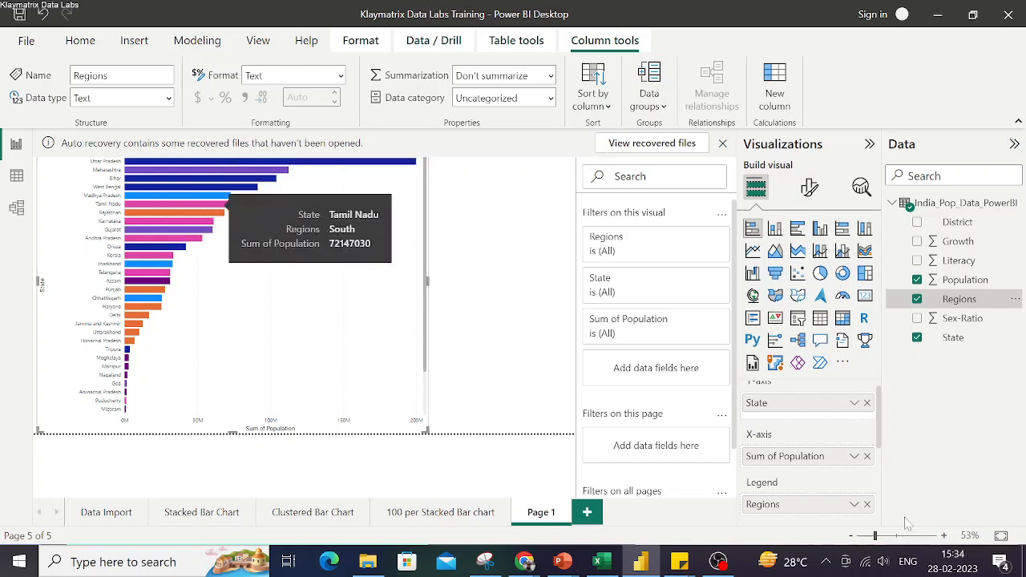
drag(808, 503, 806, 510)
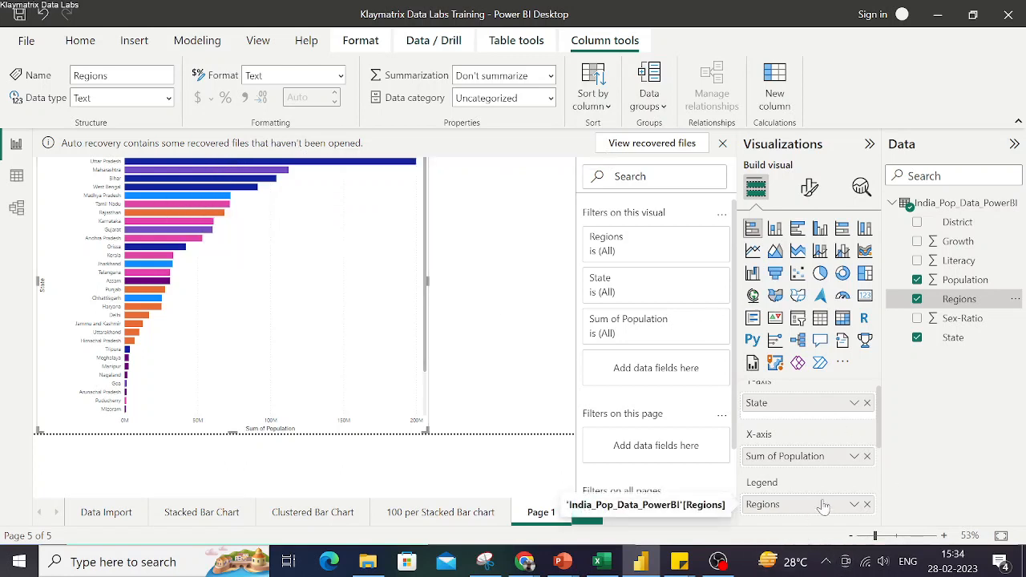
- Replace State with Regions on the stacked bar chart's Y-axis, and use State instead of Regions as the legend
click(868, 403)
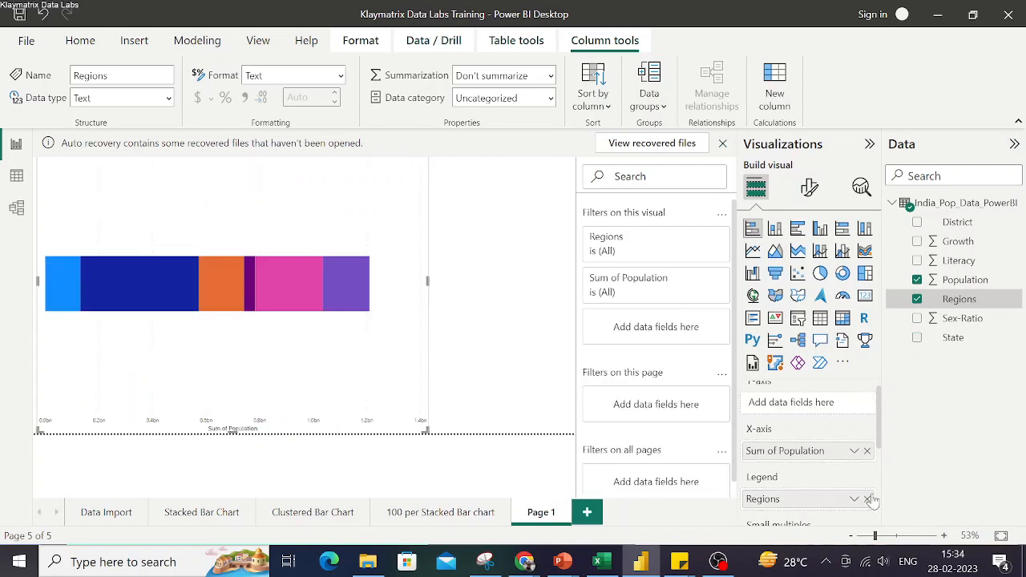
drag(841, 500, 894, 457)
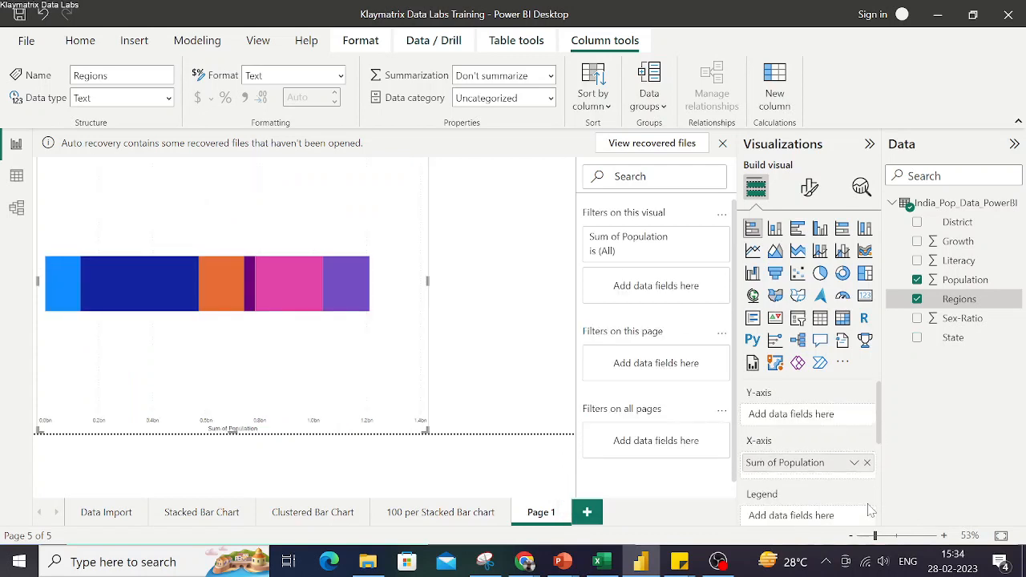
click(918, 299)
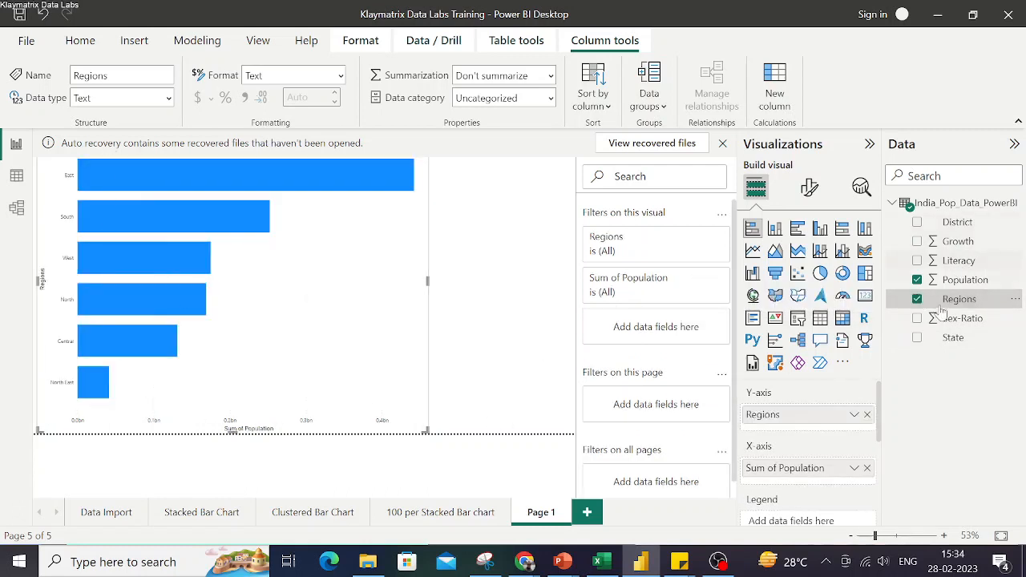
click(918, 338)
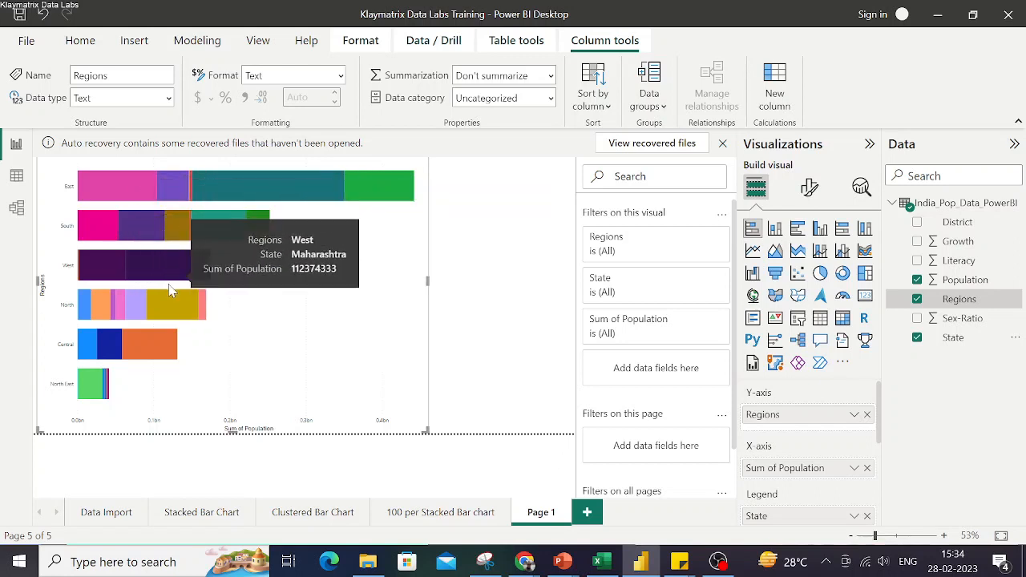
- Preview the new page's chart as a stacked column chart, and switch it back to a stacked bar chart
click(775, 229)
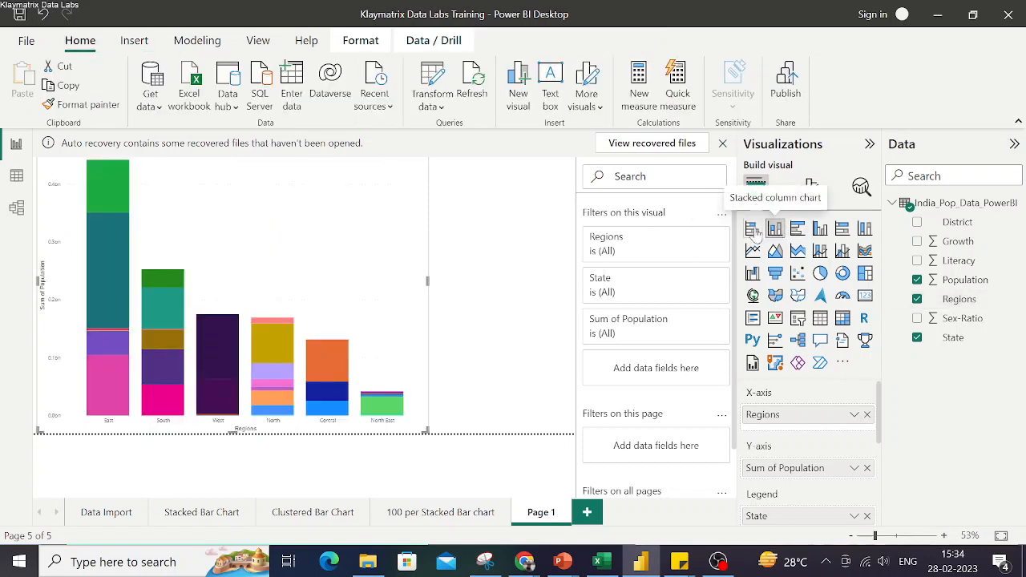
click(753, 229)
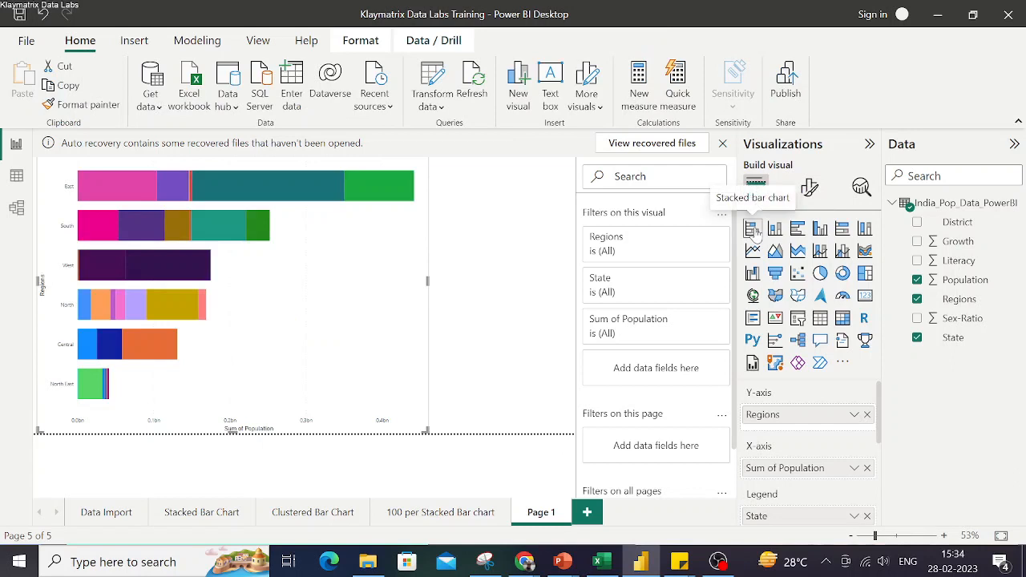
- Replace the existing population chart on the page with an empty clustered bar chart enlarged to fill most of the page
click(797, 230)
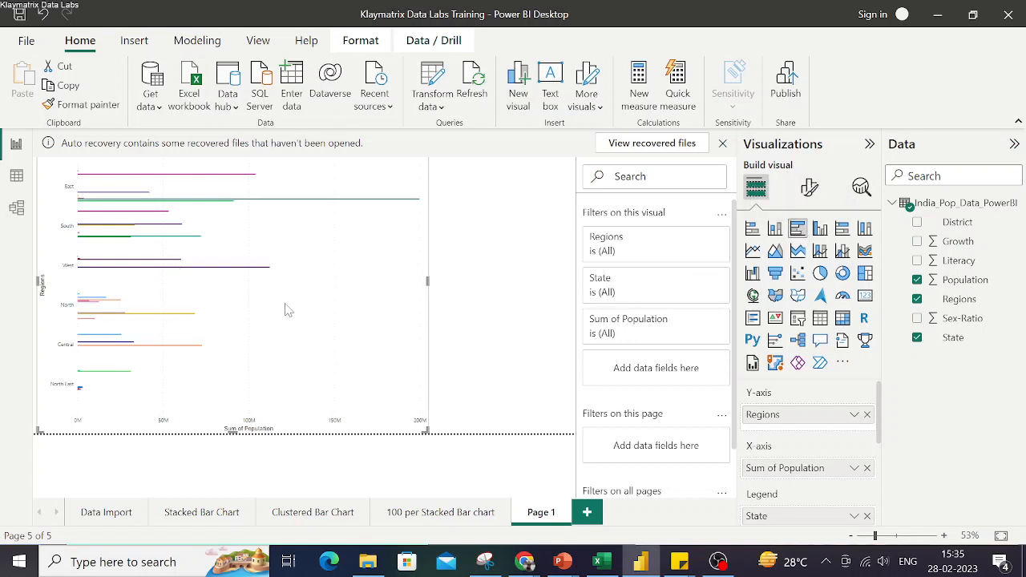
key(Delete)
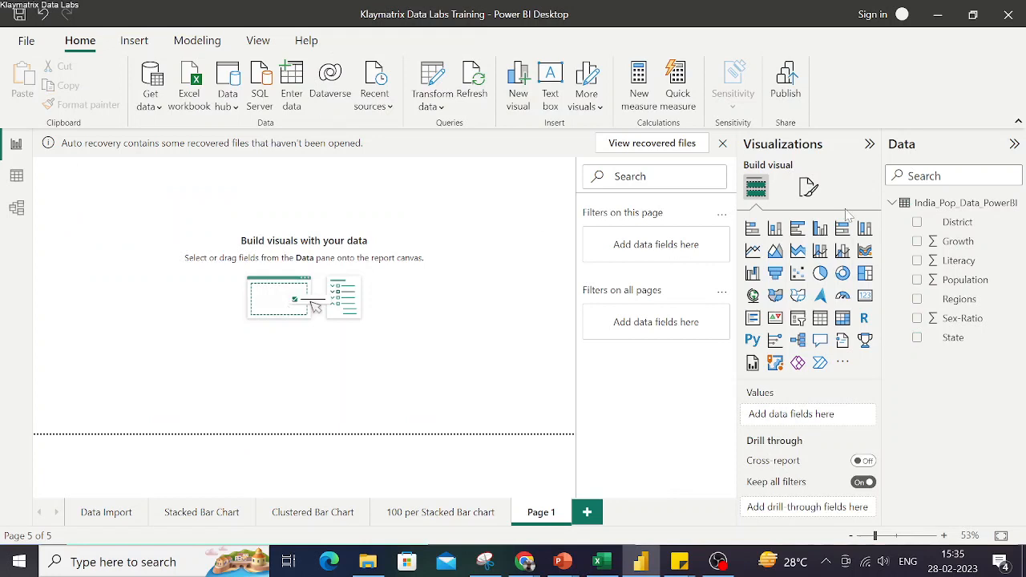
click(797, 229)
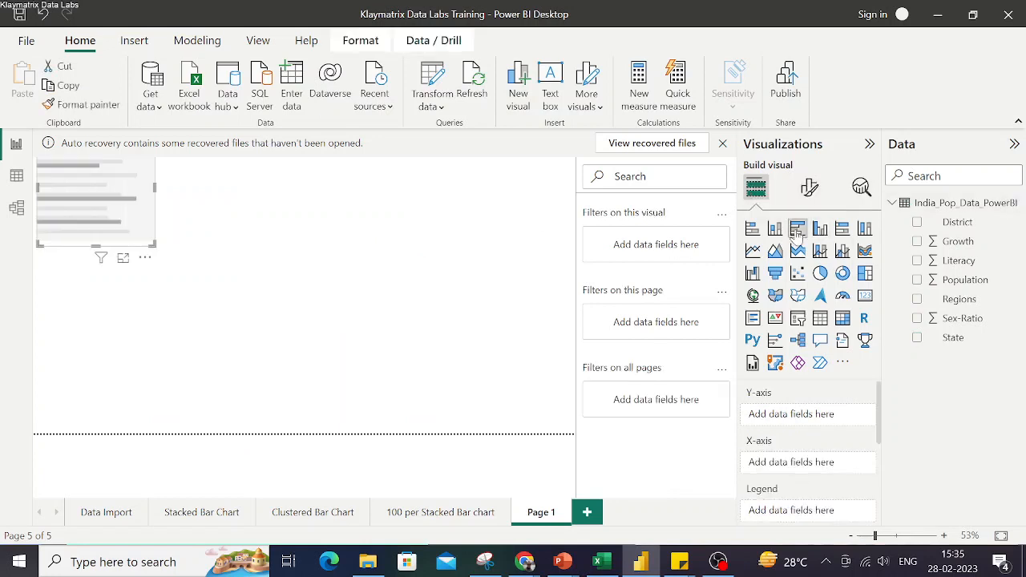
drag(152, 244, 486, 449)
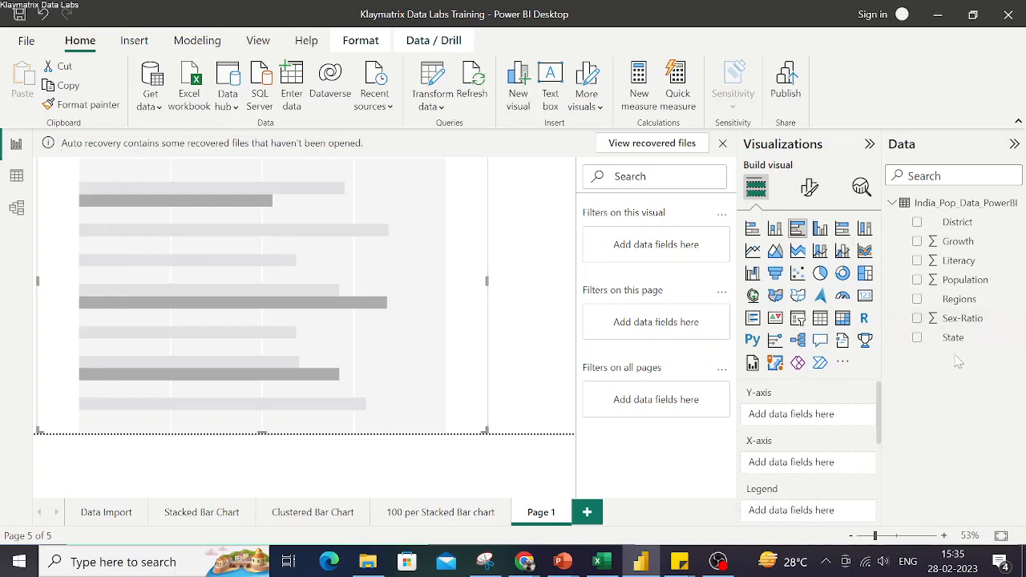
- Assign Regions to the clustered bar chart's Y-axis, Population to its X-axis, and State to its legend
click(919, 301)
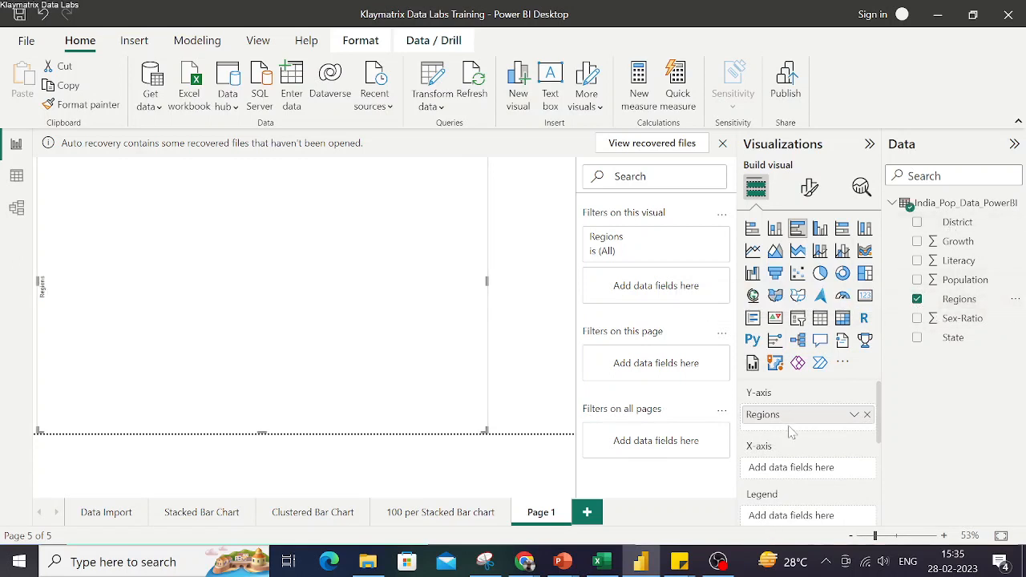
click(917, 280)
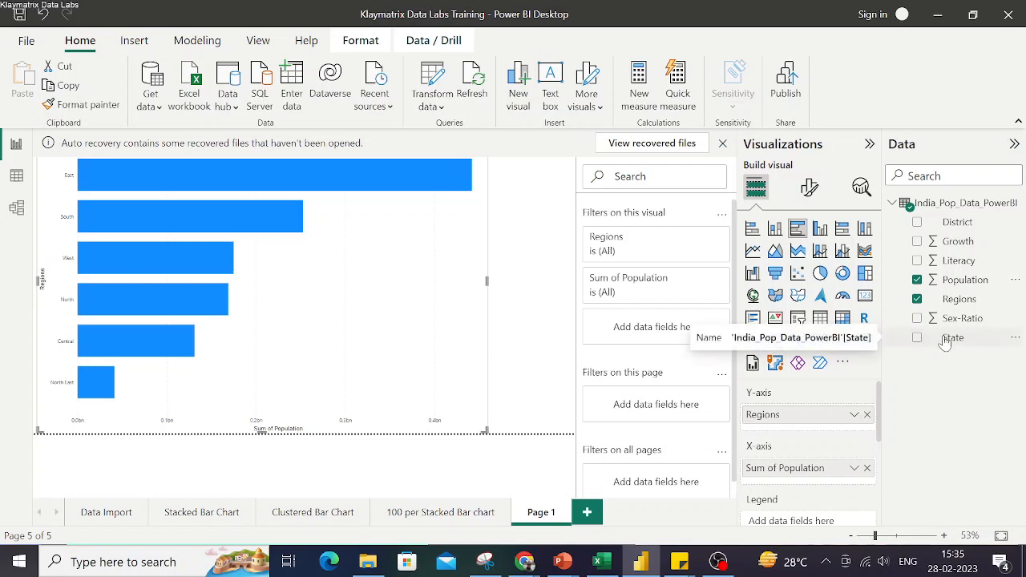
drag(946, 342, 785, 463)
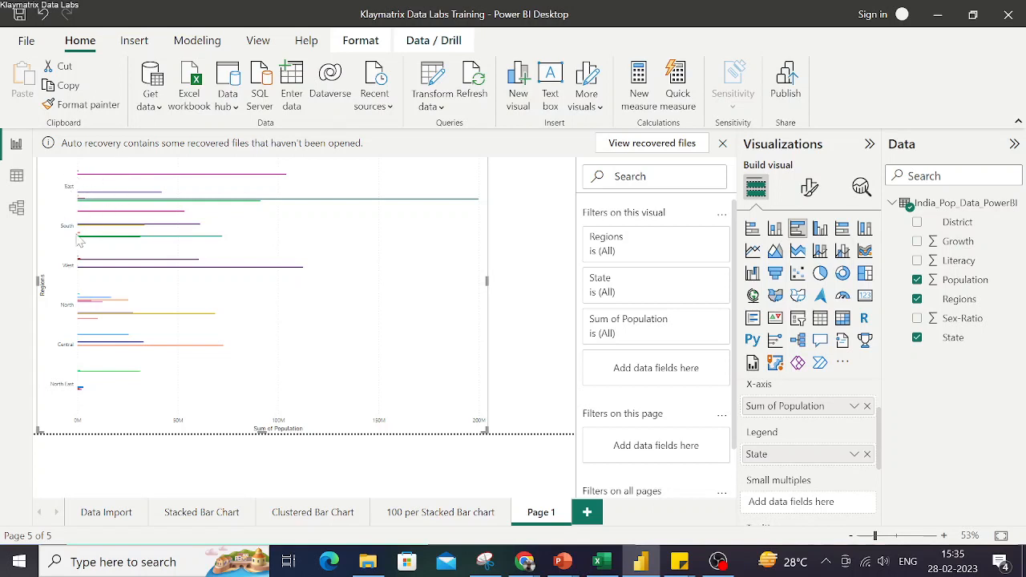
click(94, 378)
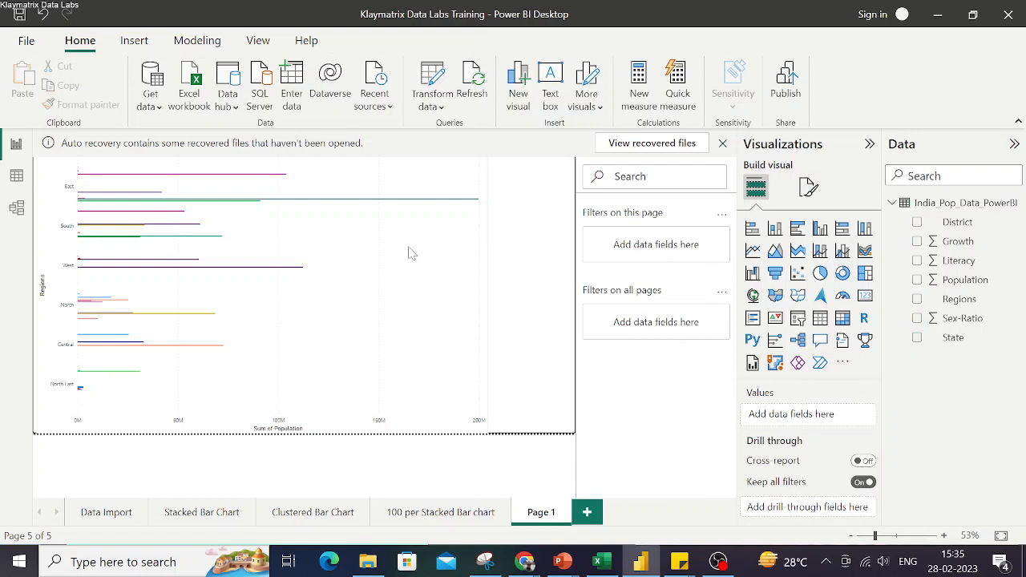
click(819, 229)
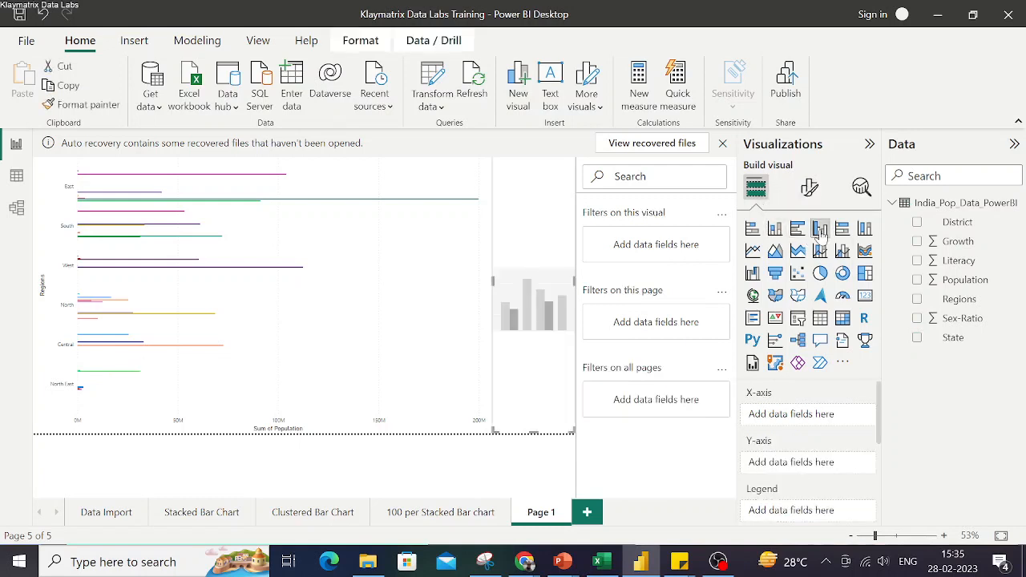
key(Delete)
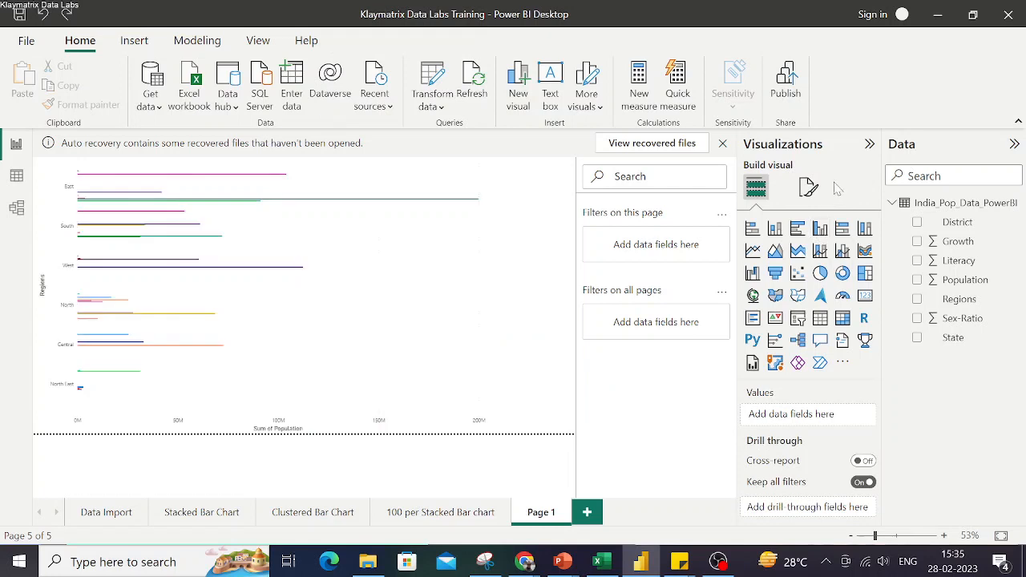
- Convert the clustered bar chart of population by region and state to a clustered column chart
click(341, 302)
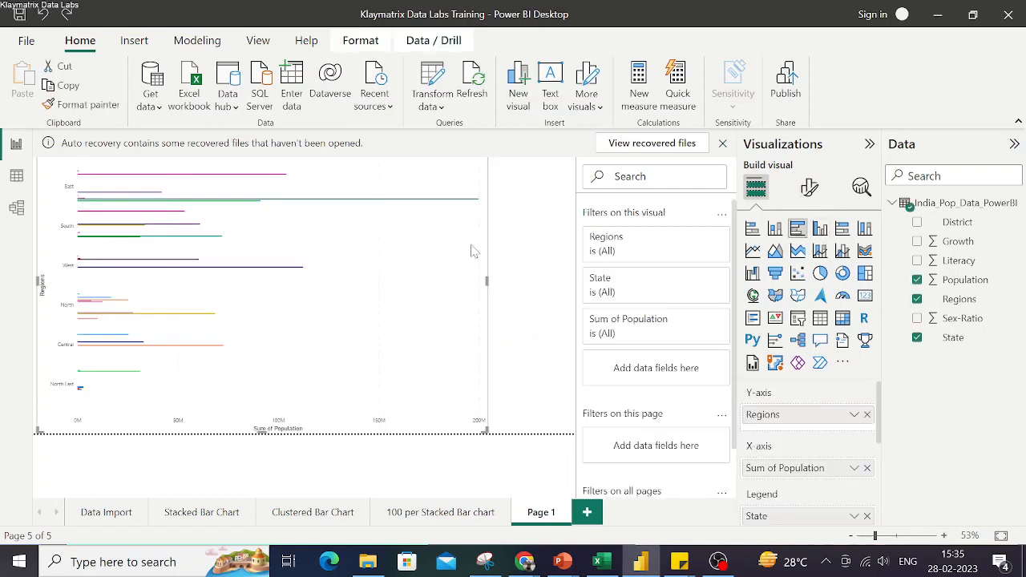
click(819, 229)
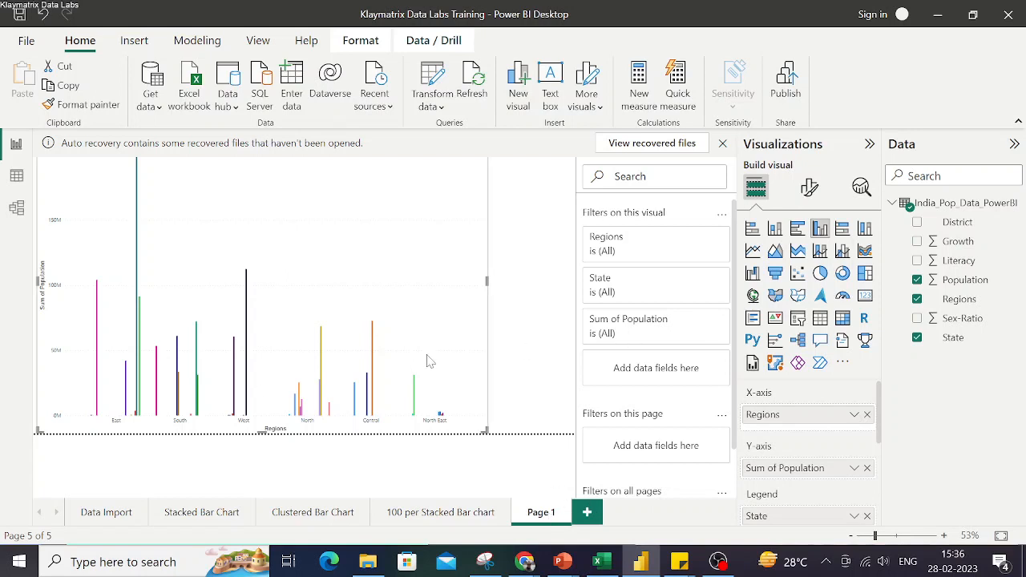
- Replace the clustered column chart with an empty 100% stacked bar chart enlarged to fill most of the page
key(Delete)
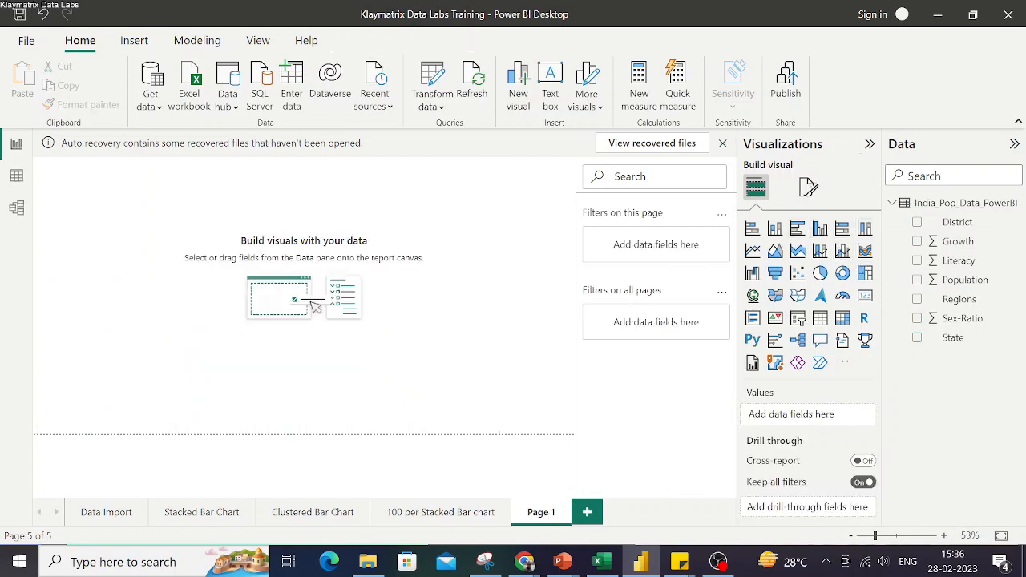
click(842, 229)
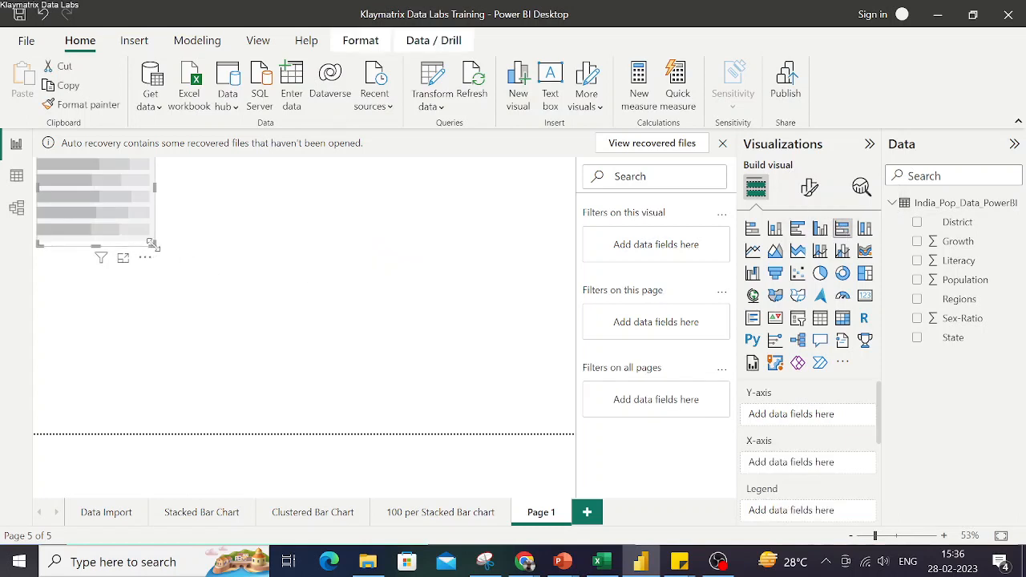
drag(151, 243, 486, 459)
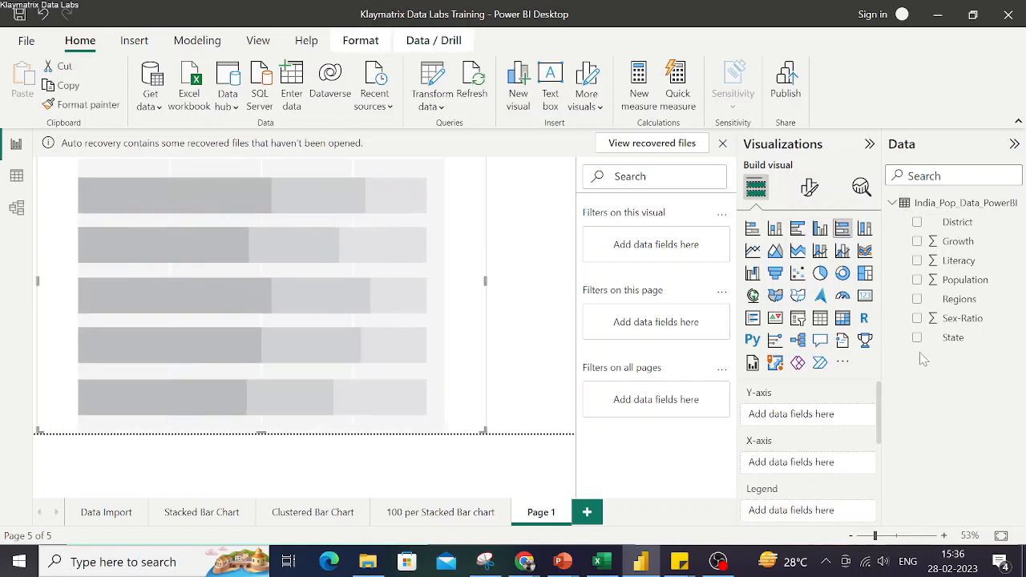
- Assign Regions to the Y-axis, Population to the X-axis and State to the legend, and convert the chart to a 100% stacked column chart
click(917, 279)
click(917, 299)
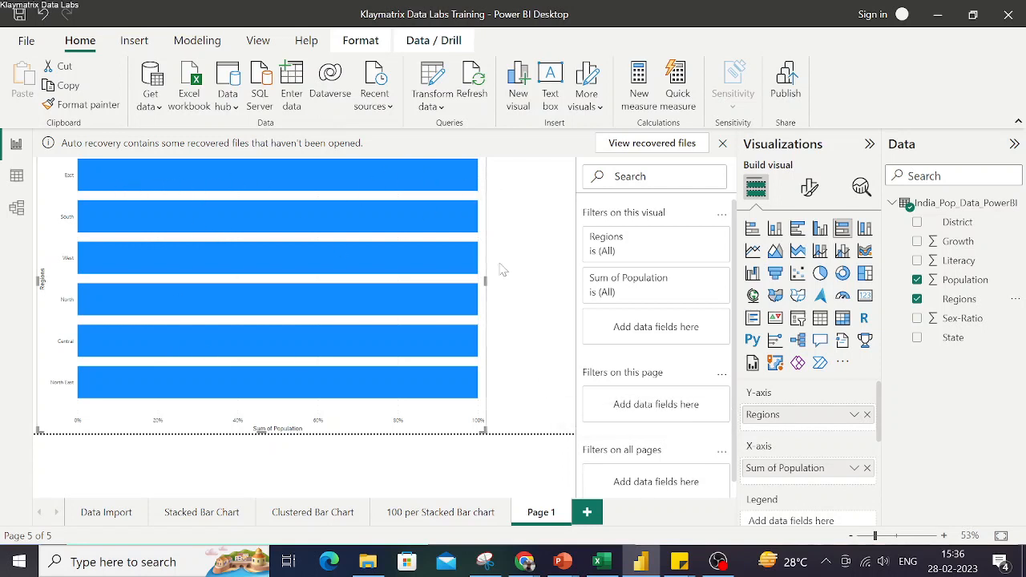
click(918, 339)
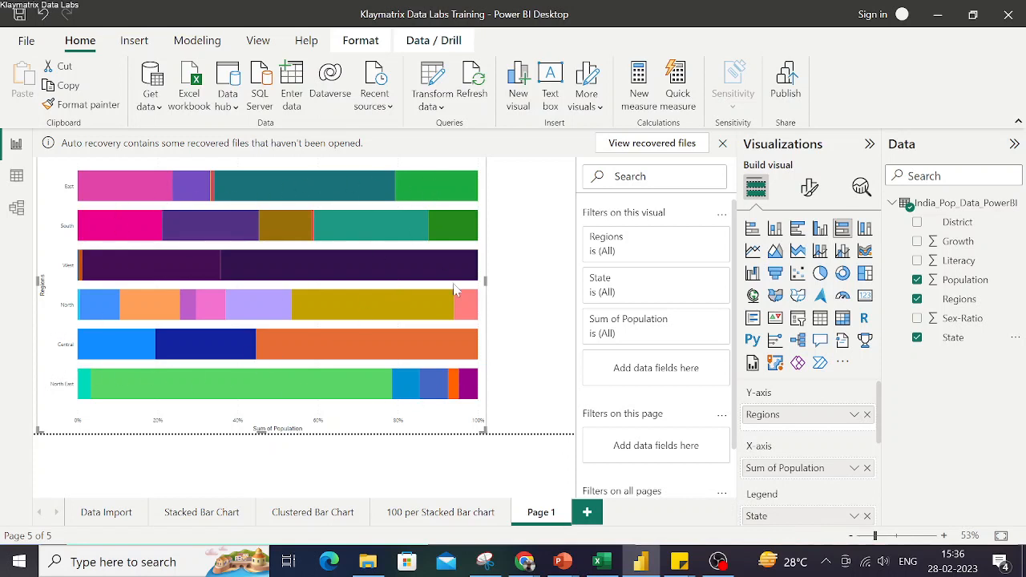
click(864, 230)
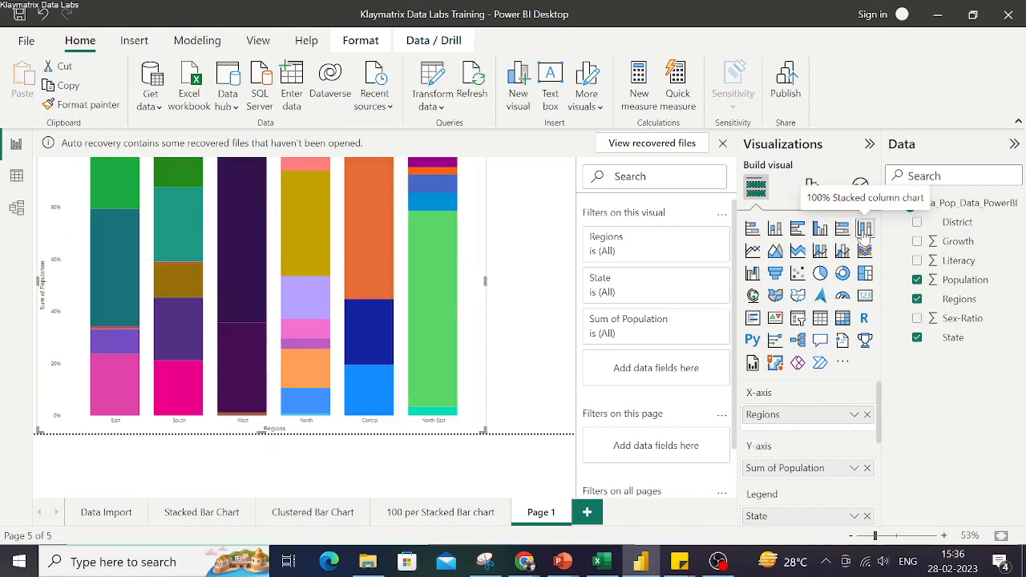